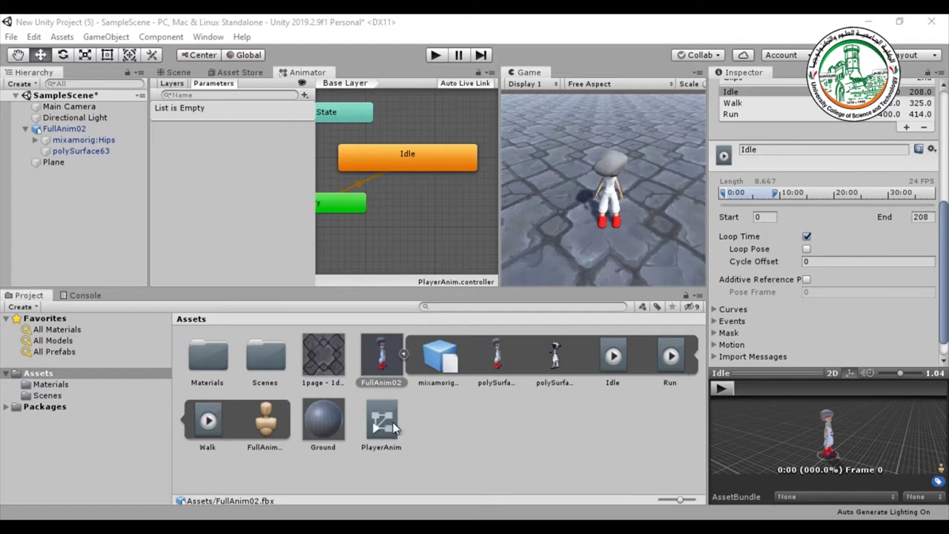
# Play-test the scene with the character's Idle state, and stop it.
pyautogui.click(437, 56)
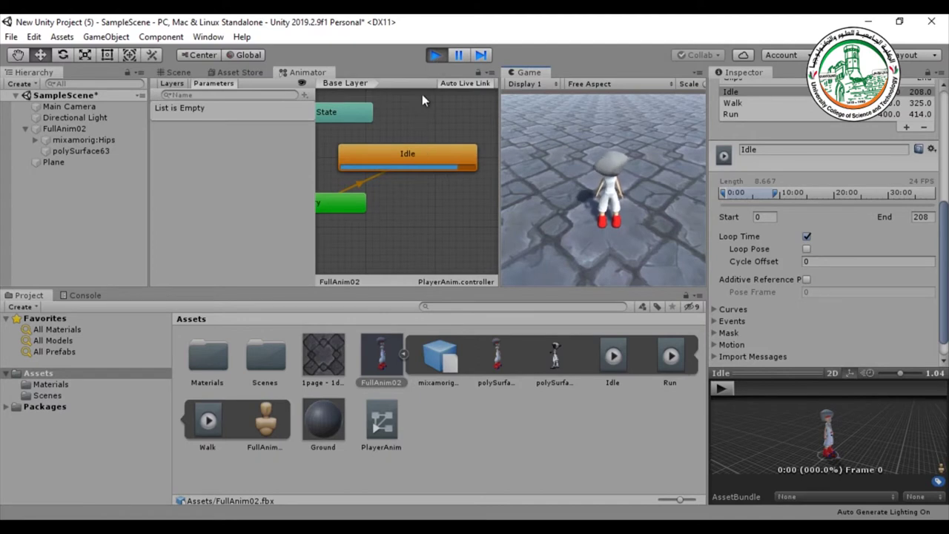
pyautogui.click(431, 55)
# Replace the Idle state in the PlayerAnim controller with the Run clip and play-test the scene.
pyautogui.click(418, 153)
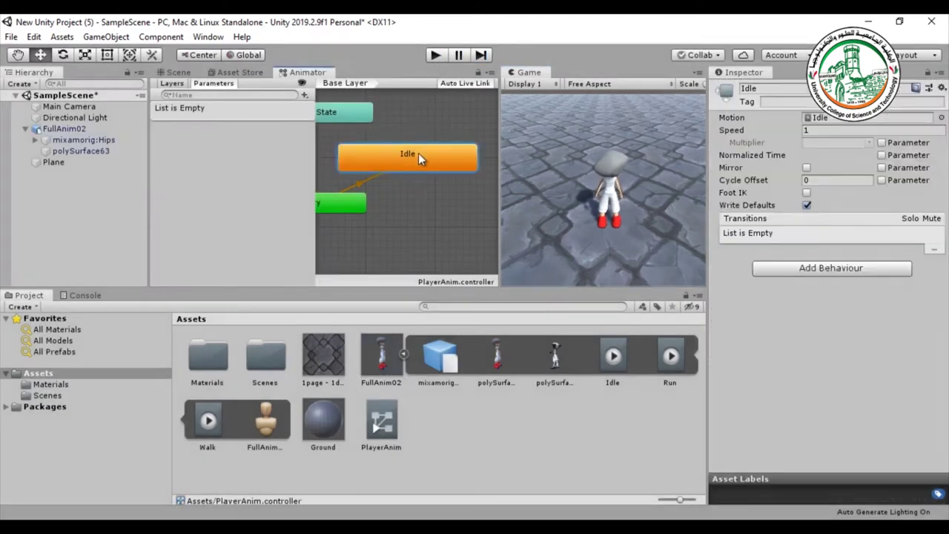
pyautogui.press('Delete')
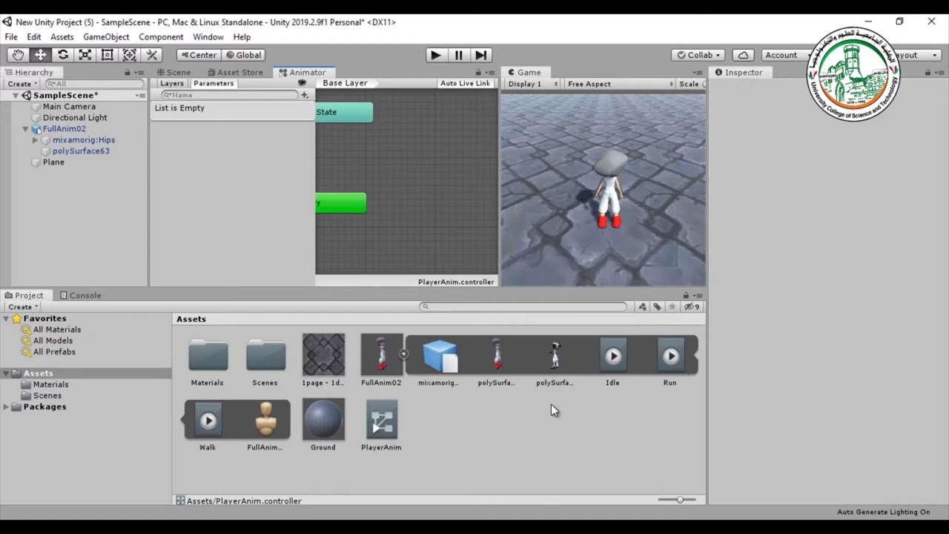
pyautogui.moveTo(671, 369); pyautogui.dragTo(446, 216)
pyautogui.moveTo(395, 138); pyautogui.dragTo(394, 138)
pyautogui.moveTo(447, 152); pyautogui.dragTo(404, 149)
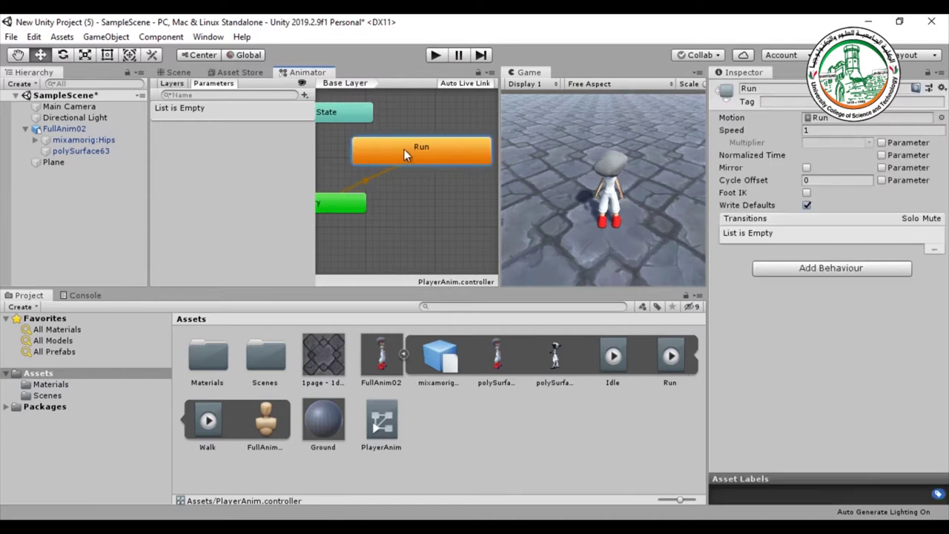
pyautogui.click(437, 55)
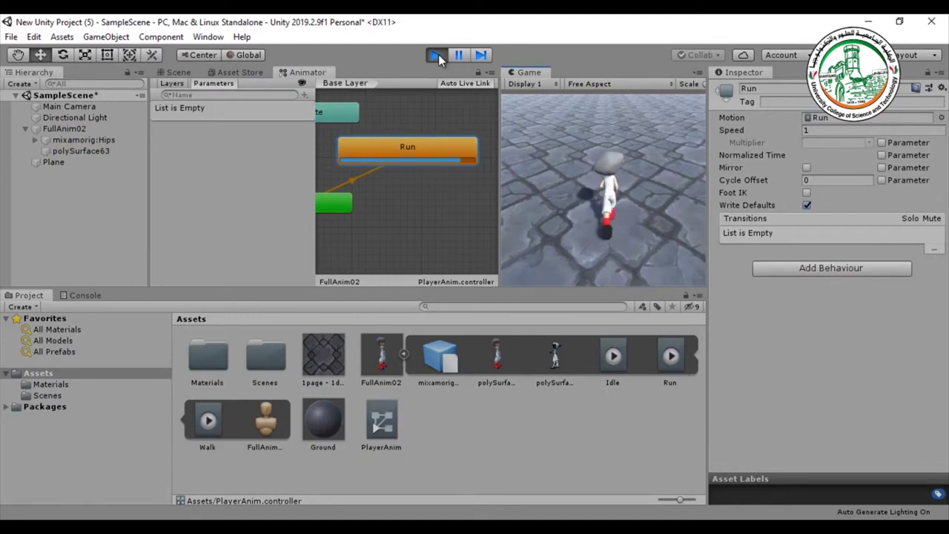
pyautogui.click(439, 54)
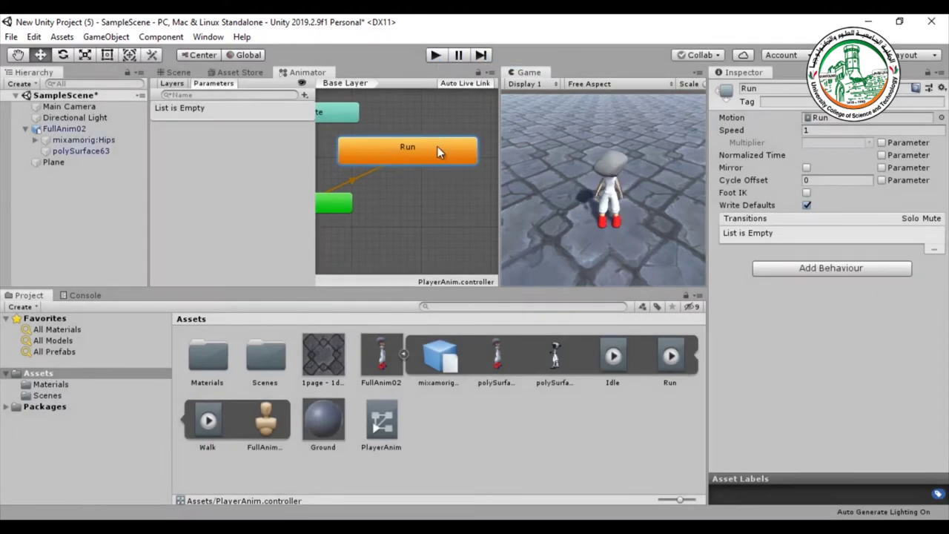
# Delete the Run state and put the Idle clip back as the controller's default state.
pyautogui.press('Delete')
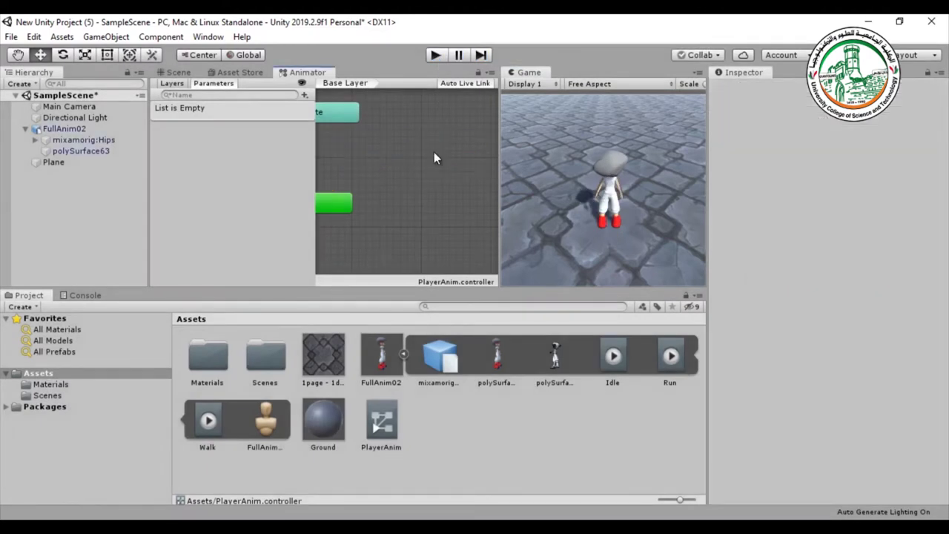
pyautogui.moveTo(613, 368); pyautogui.dragTo(462, 238)
pyautogui.moveTo(382, 180); pyautogui.dragTo(360, 170)
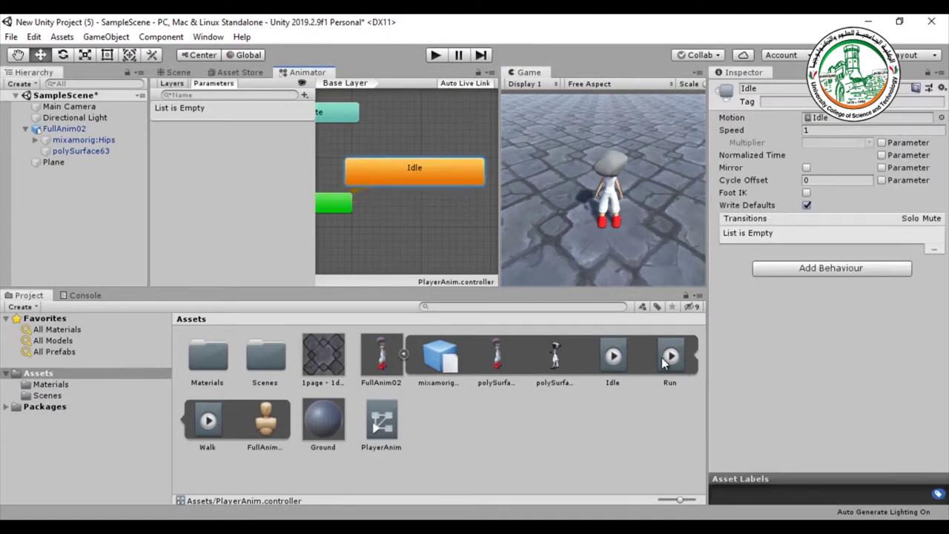
# Add the Walk clip as a second state and arrange it above and beside Idle.
pyautogui.moveTo(209, 421); pyautogui.dragTo(400, 213)
pyautogui.moveTo(415, 136); pyautogui.dragTo(417, 129)
pyautogui.scroll(-4, 417, 173)
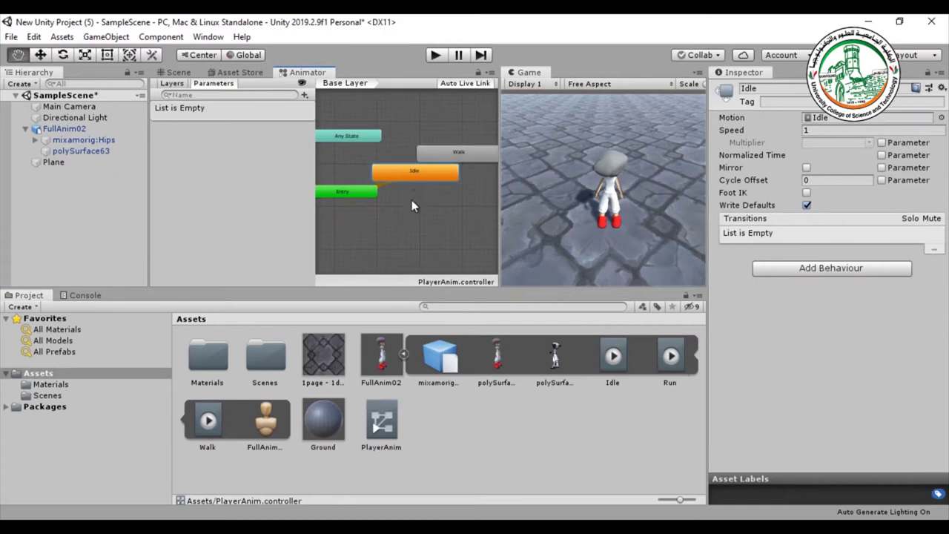
pyautogui.moveTo(416, 172); pyautogui.dragTo(424, 161)
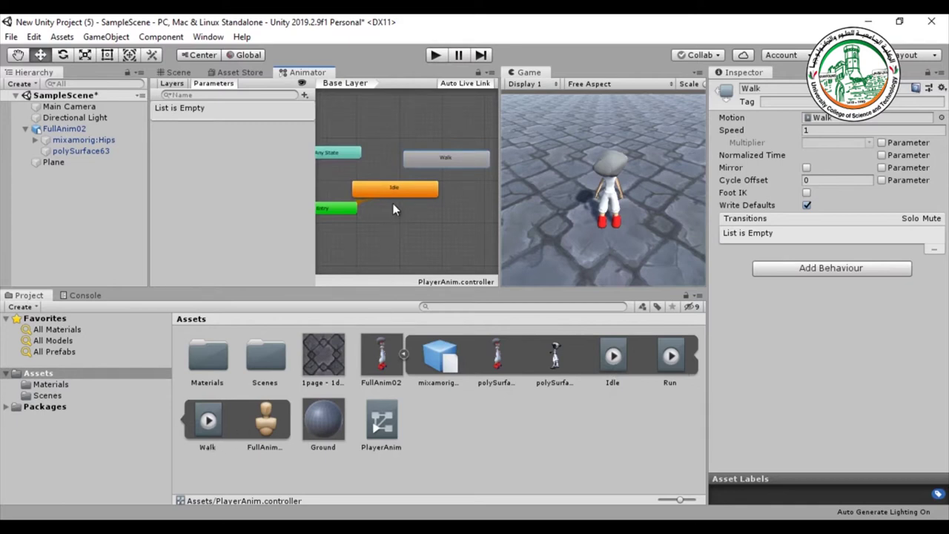
pyautogui.moveTo(317, 217); pyautogui.dragTo(210, 221)
pyautogui.scroll(4, 338, 239)
pyautogui.scroll(-1, 339, 240)
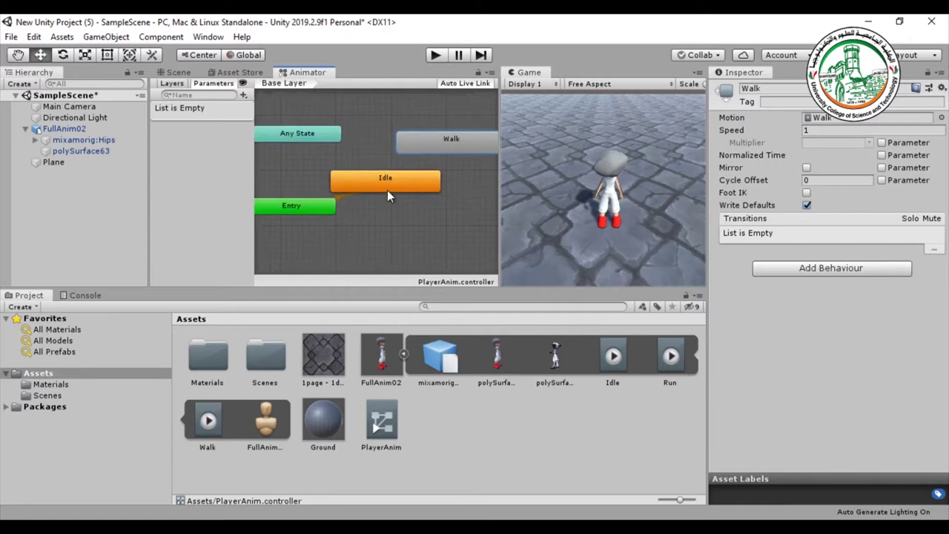
# Play-test the scene with the unconnected Idle and Walk states, and stop it.
pyautogui.click(434, 57)
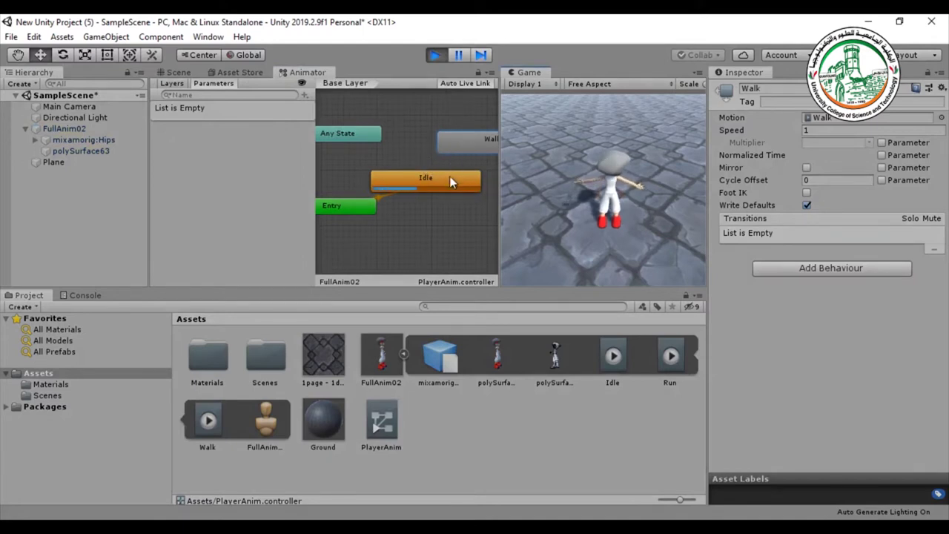
pyautogui.moveTo(450, 175); pyautogui.dragTo(409, 191, button='middle')
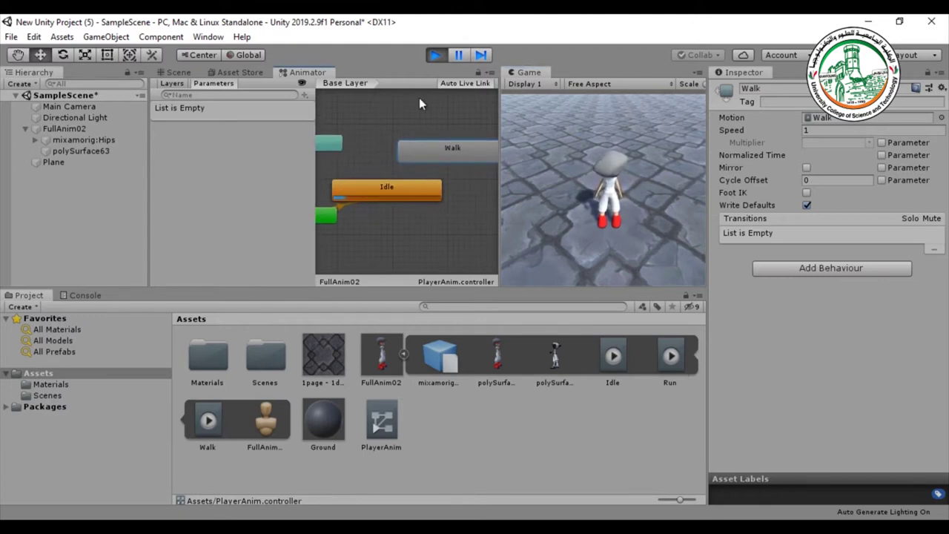
pyautogui.click(430, 56)
# Make a transition from the Idle state to the Walk state and reposition Walk above Idle.
pyautogui.click(380, 190)
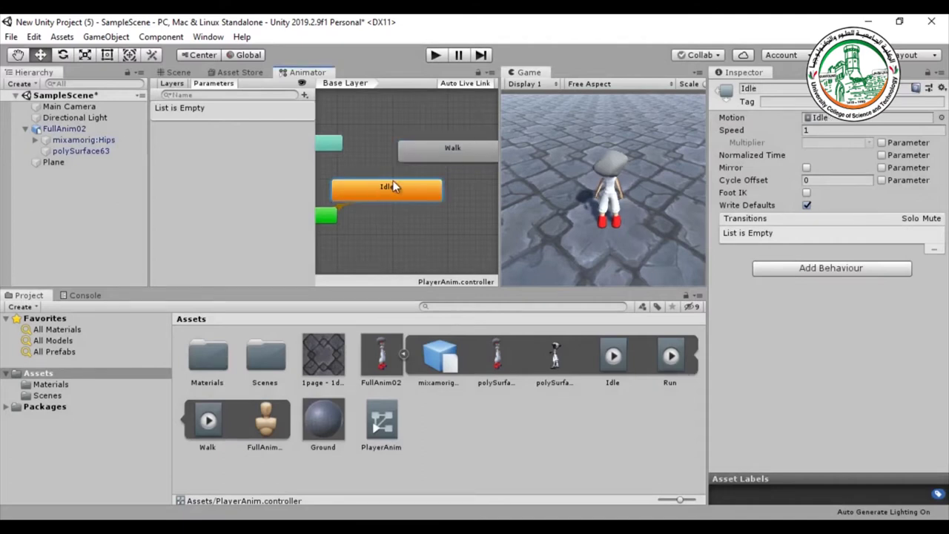
pyautogui.rightClick(374, 193)
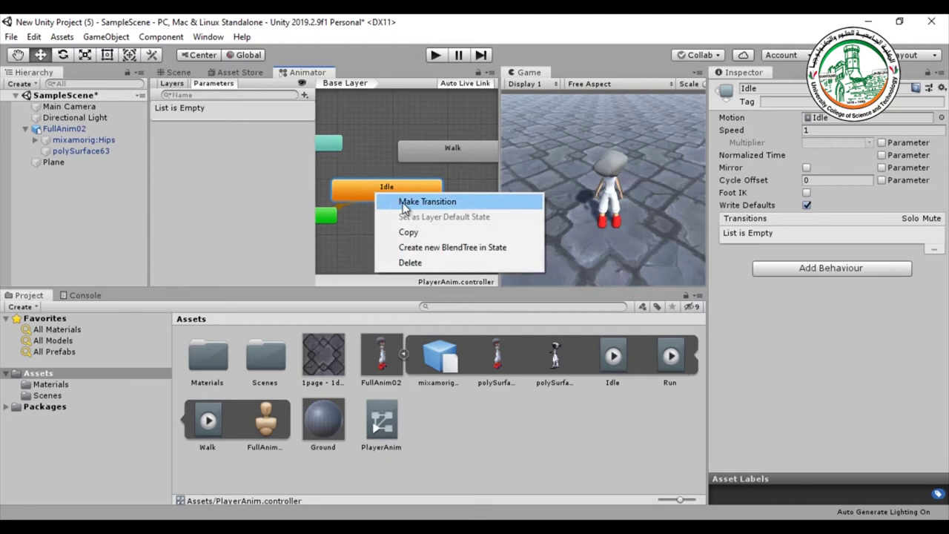
pyautogui.click(404, 202)
pyautogui.click(452, 149)
pyautogui.moveTo(454, 153)
pyautogui.mouseDown()
pyautogui.moveTo(449, 141)
pyautogui.moveTo(441, 148)
pyautogui.mouseUp()
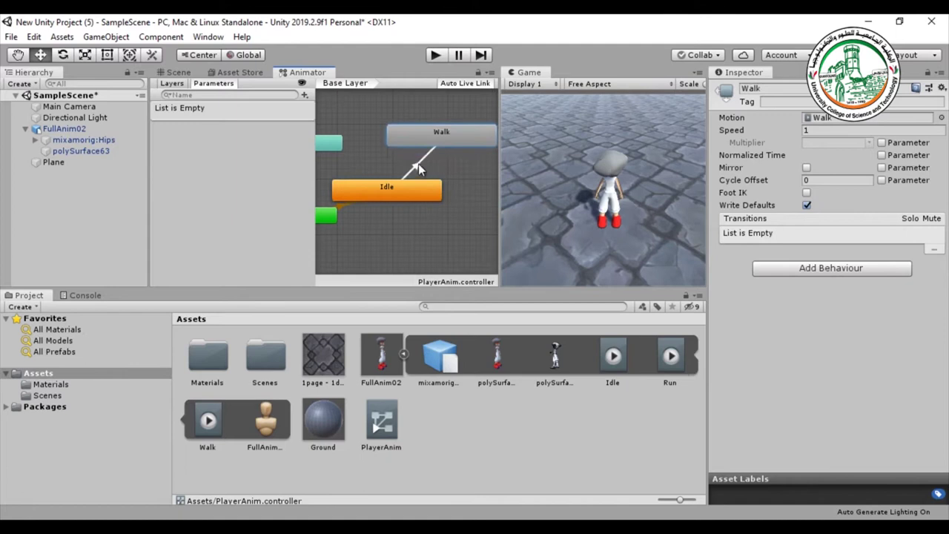
# Play-test the Idle to Walk transition and examine its settings and conditions.
pyautogui.click(432, 62)
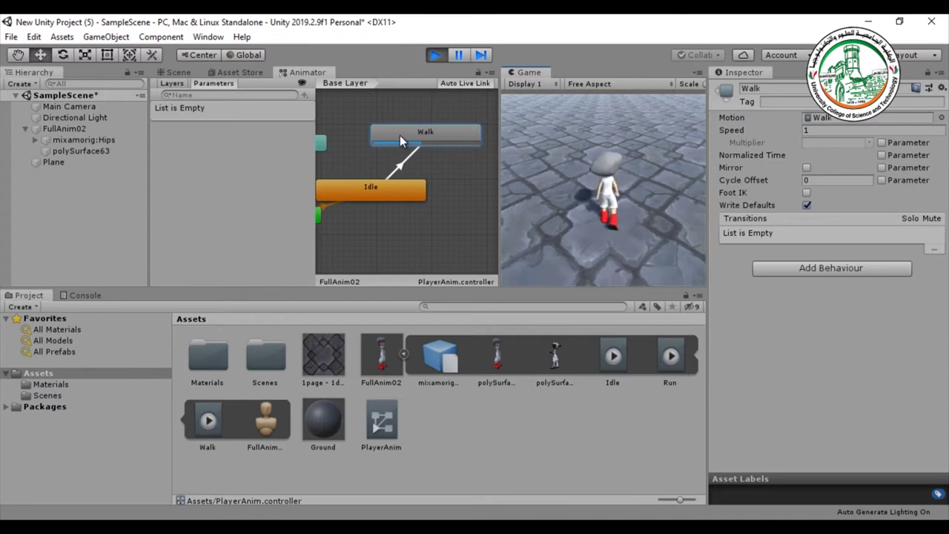
pyautogui.click(435, 55)
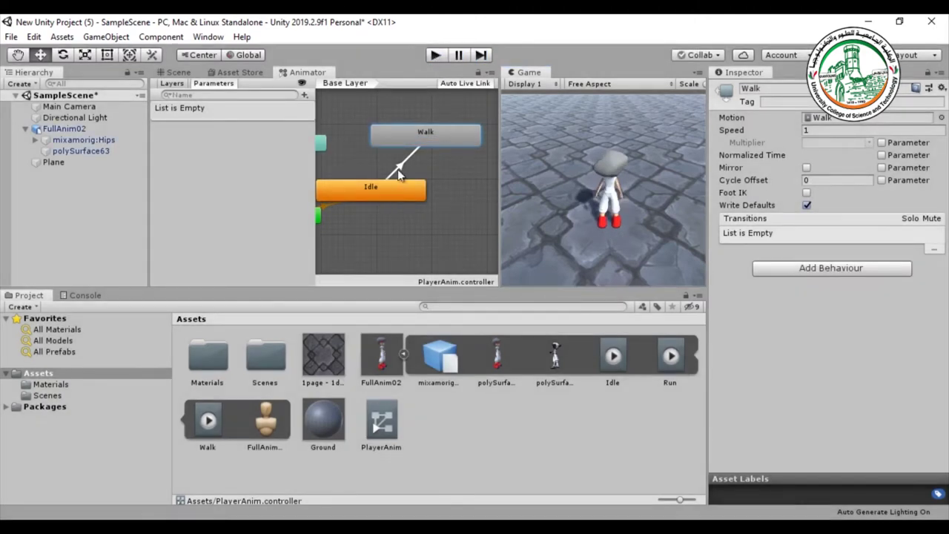
pyautogui.click(399, 169)
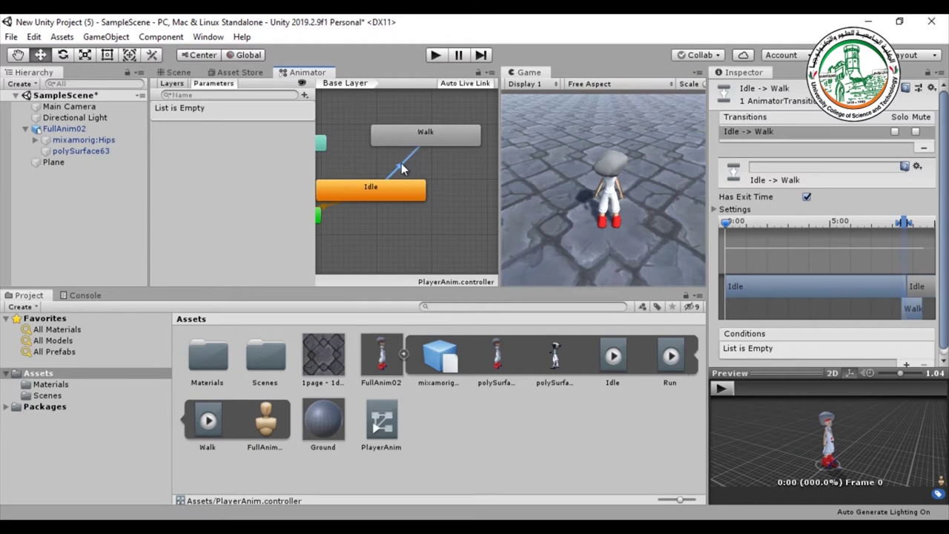
pyautogui.moveTo(801, 303); pyautogui.dragTo(806, 289)
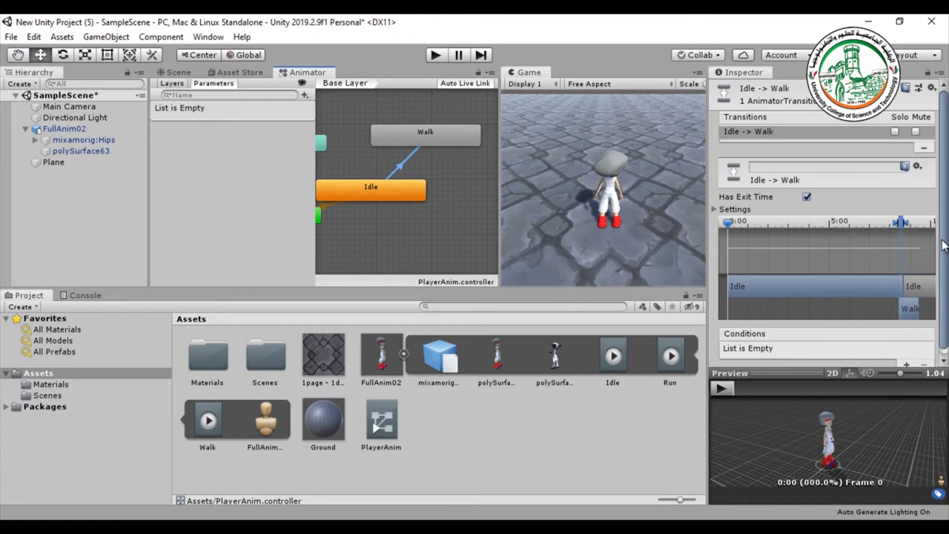
pyautogui.moveTo(944, 244); pyautogui.dragTo(942, 292)
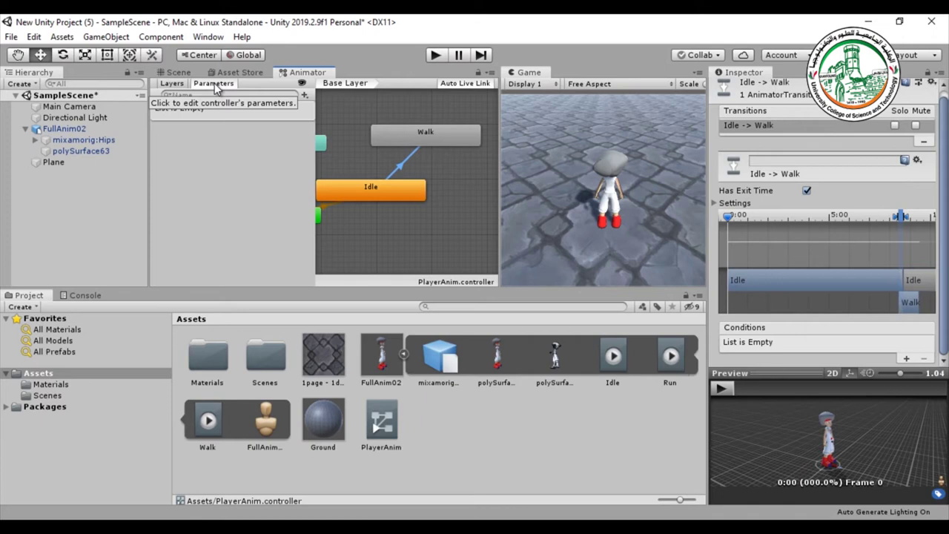
# Add a Bool parameter named isWalk to the controller, with its default value off.
pyautogui.click(304, 96)
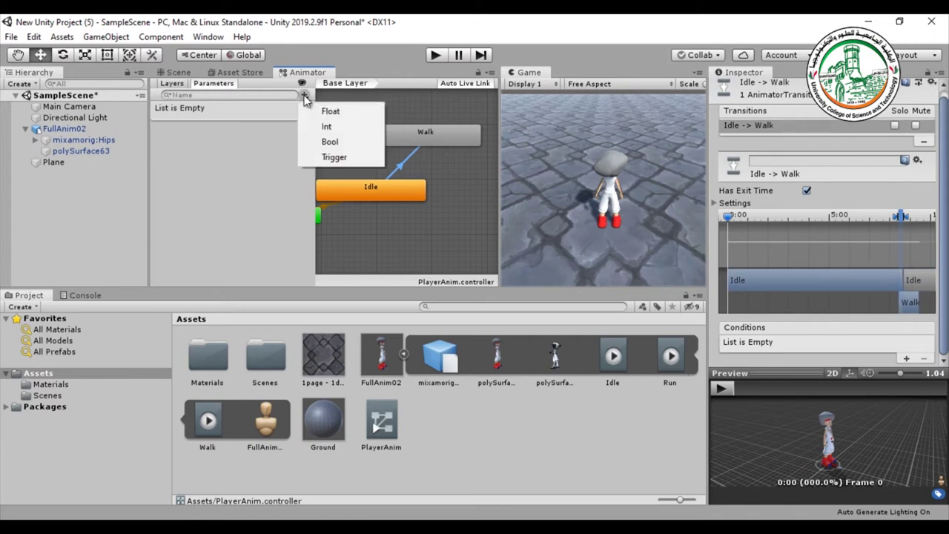
pyautogui.click(336, 143)
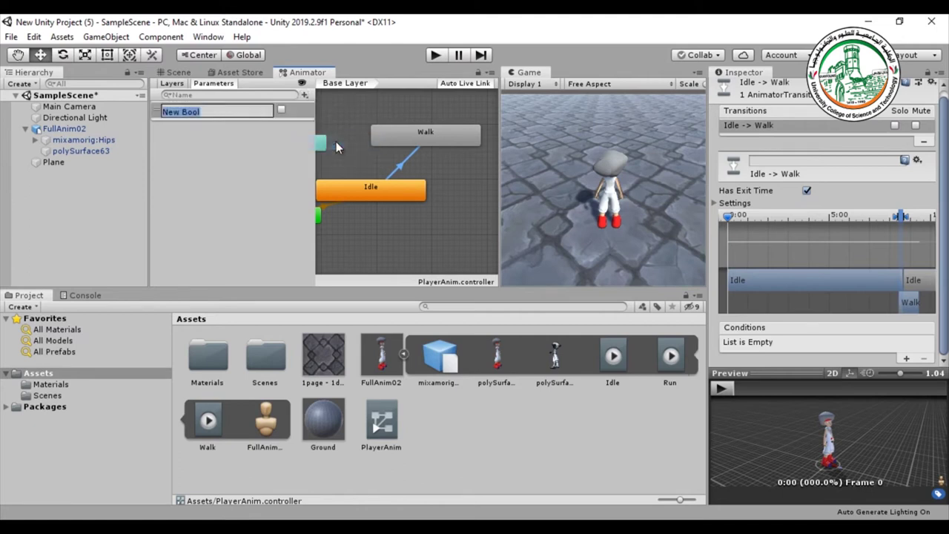
pyautogui.write('IsWalk')
pyautogui.click(250, 155)
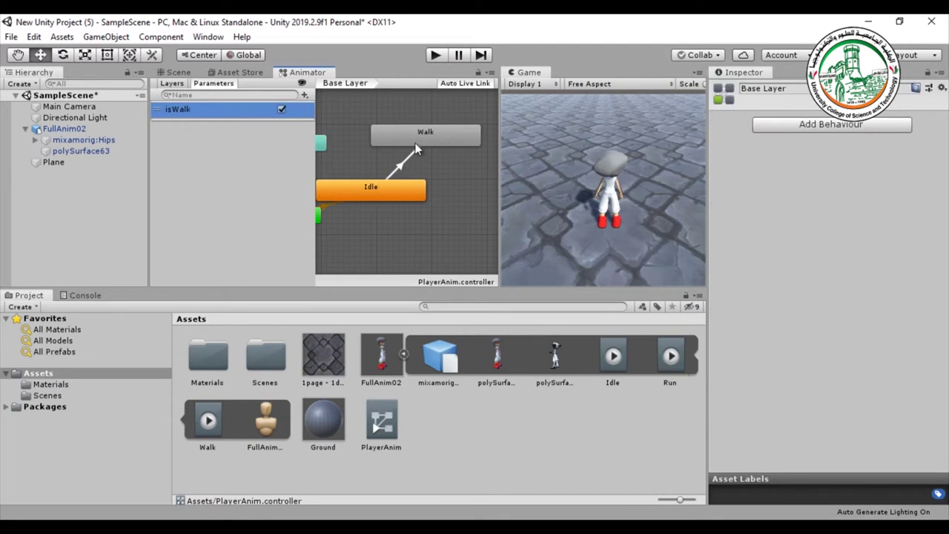
pyautogui.click(282, 110)
pyautogui.click(281, 110)
pyautogui.click(282, 109)
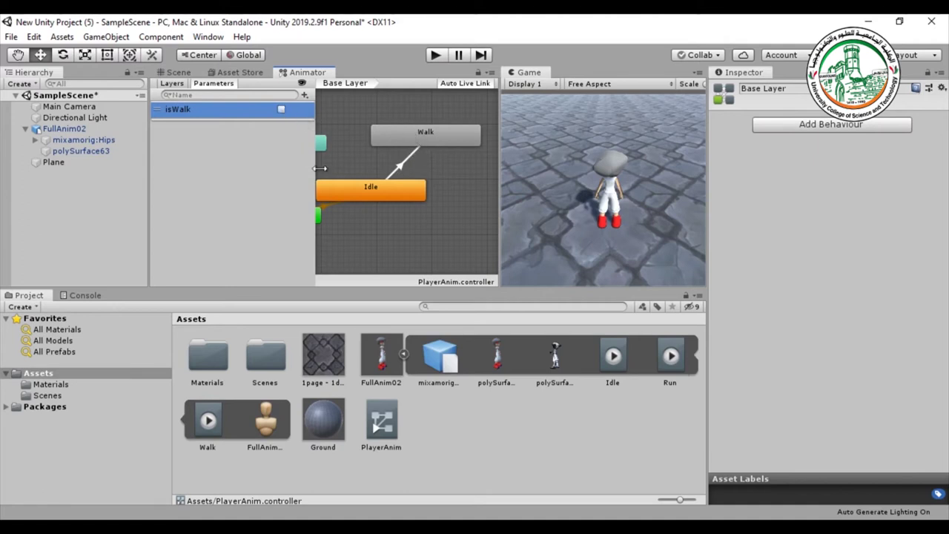
# Add a condition to the Idle to Walk transition requiring isWalk to be true.
pyautogui.click(401, 166)
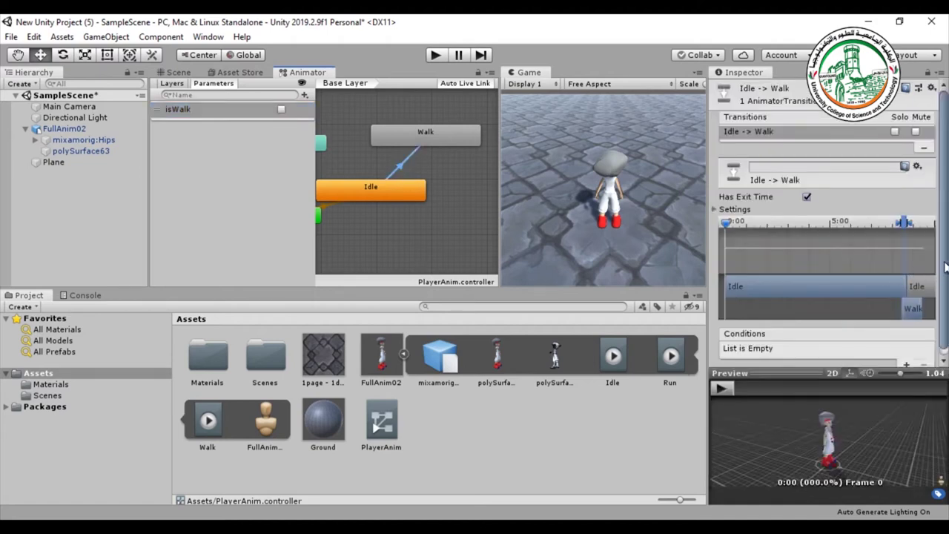
pyautogui.scroll(-1, 945, 304)
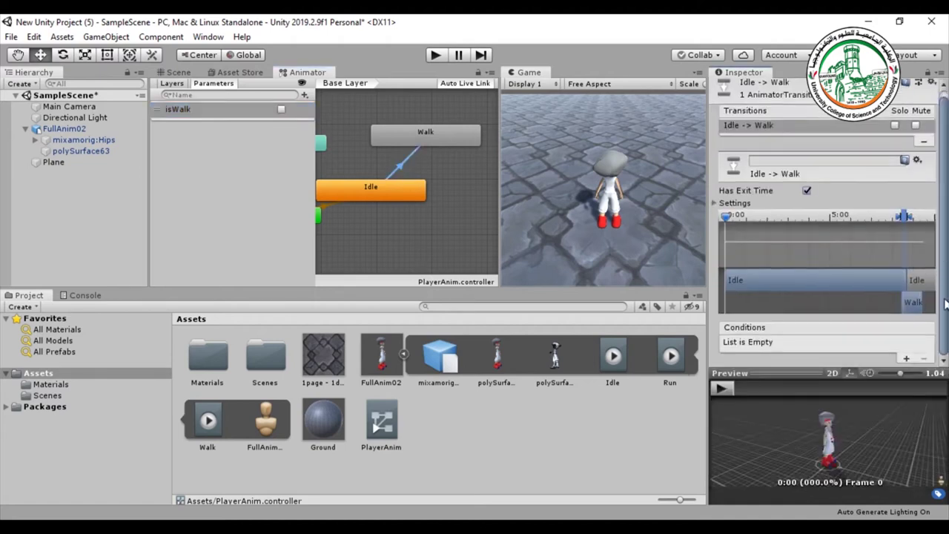
pyautogui.click(905, 359)
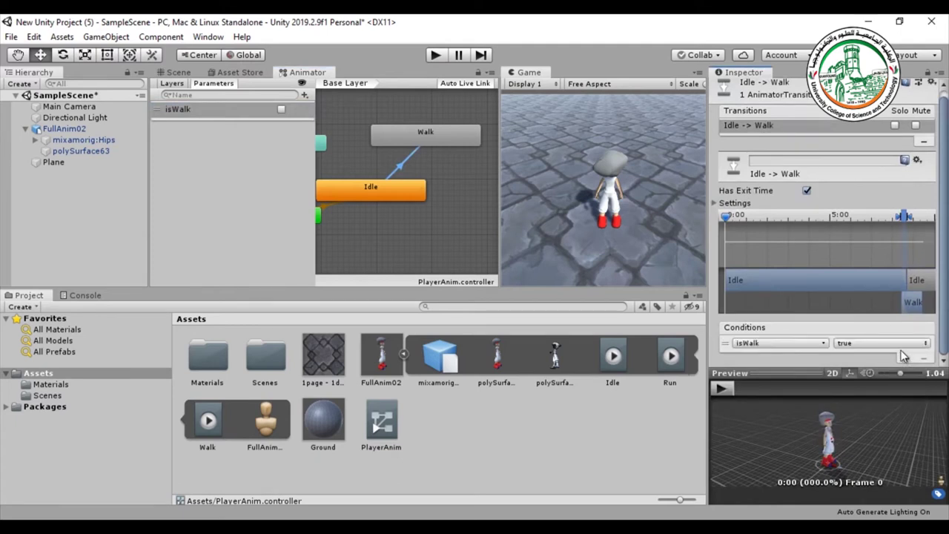
pyautogui.click(822, 342)
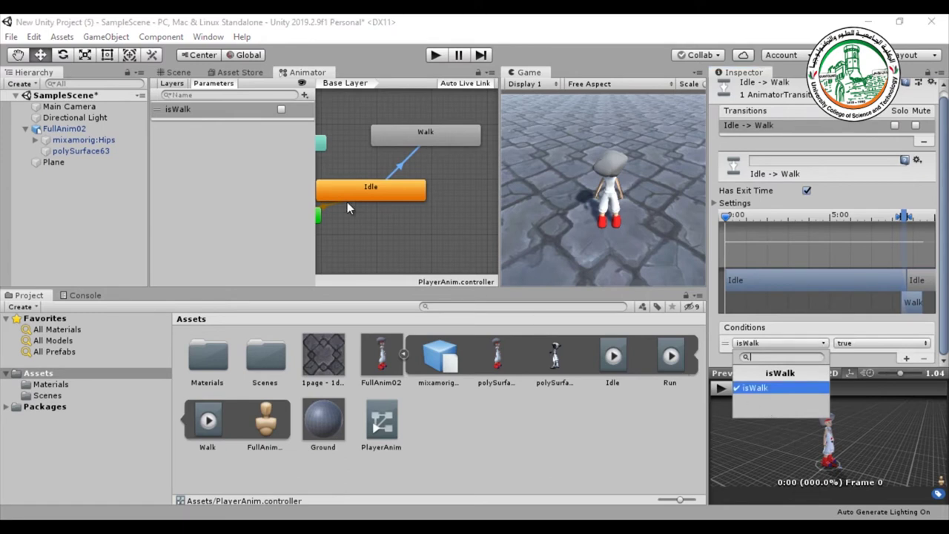
pyautogui.click(761, 388)
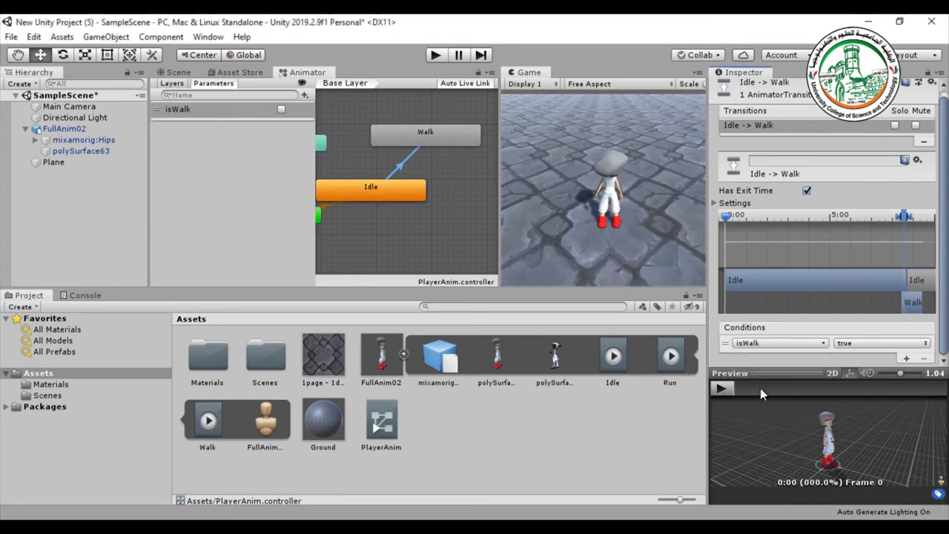
pyautogui.click(861, 346)
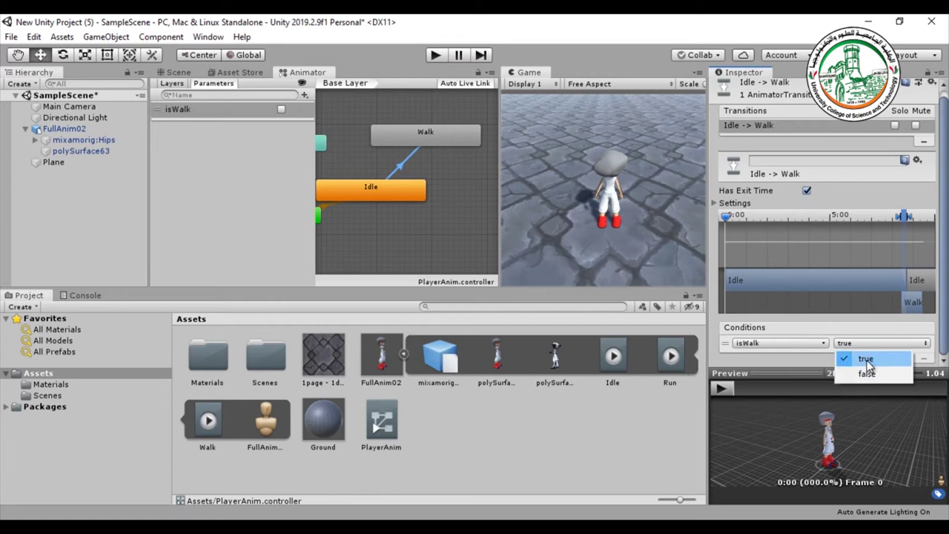
pyautogui.click(867, 363)
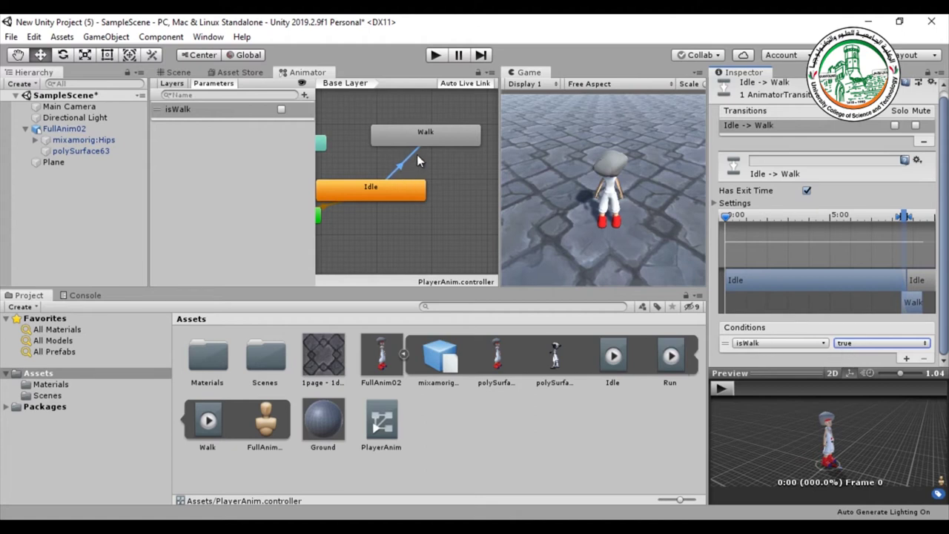
# Play-test the scene, turning the isWalk parameter on and off again to check the conditional transition.
pyautogui.click(438, 59)
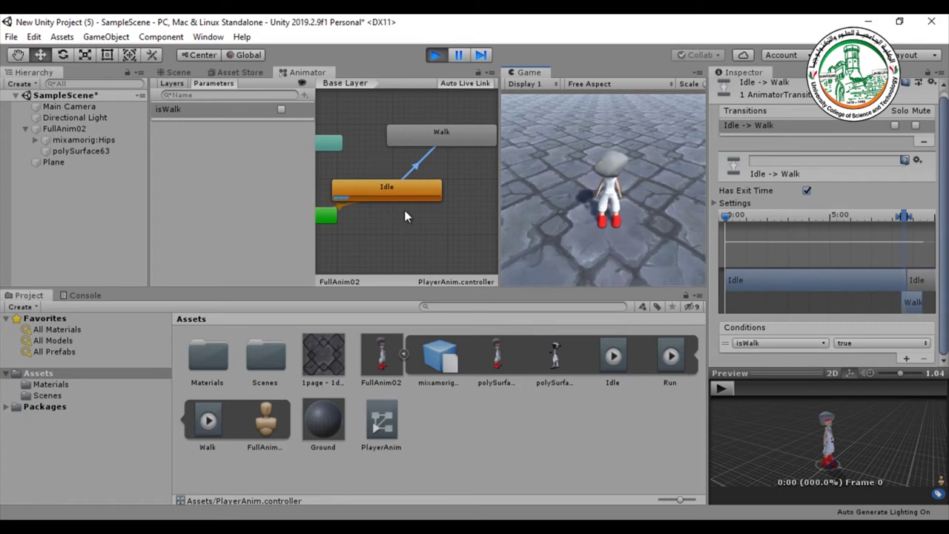
pyautogui.click(281, 109)
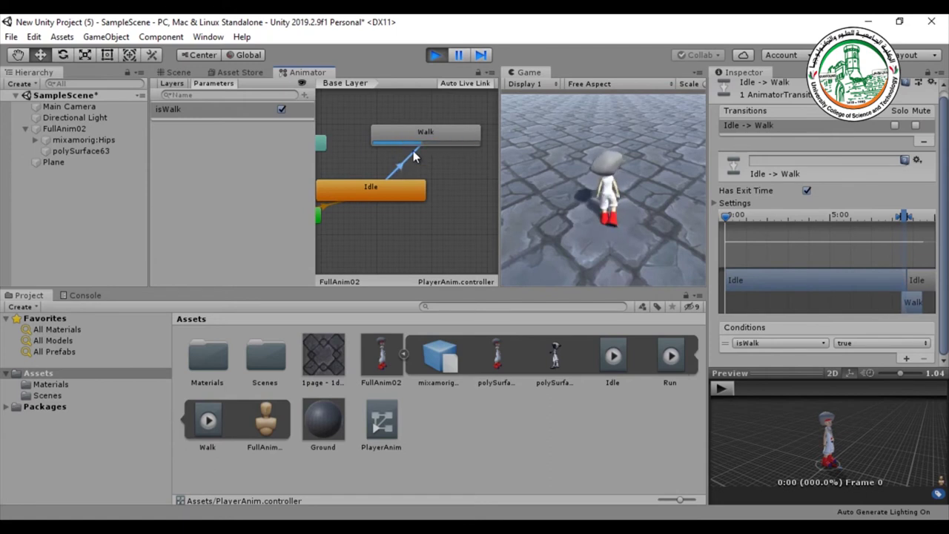
pyautogui.click(279, 109)
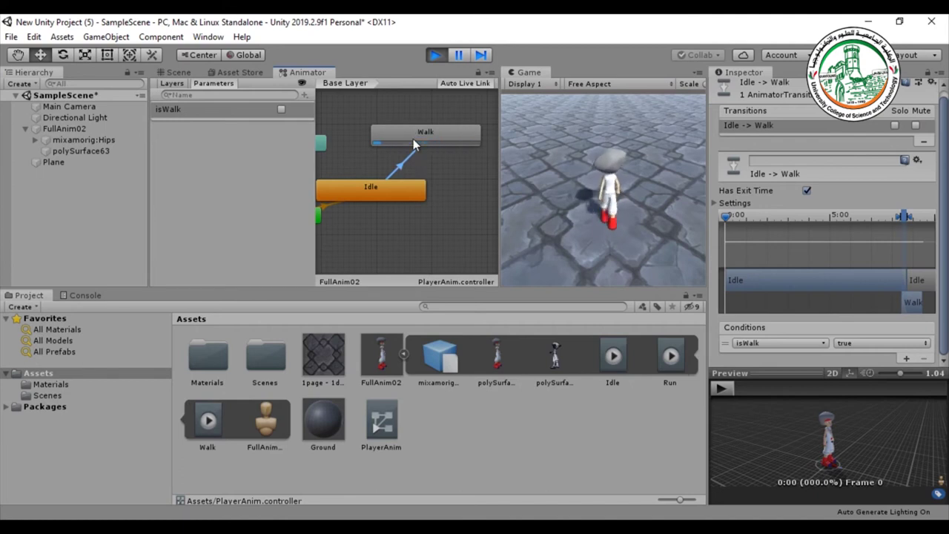
# Stop the play test and make a return transition from the Walk state to the Idle state.
pyautogui.click(436, 54)
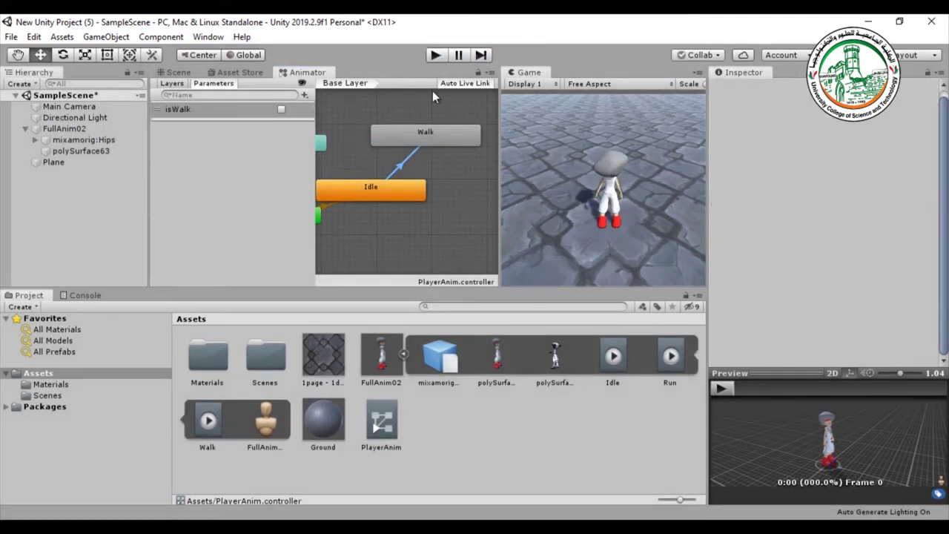
pyautogui.rightClick(393, 141)
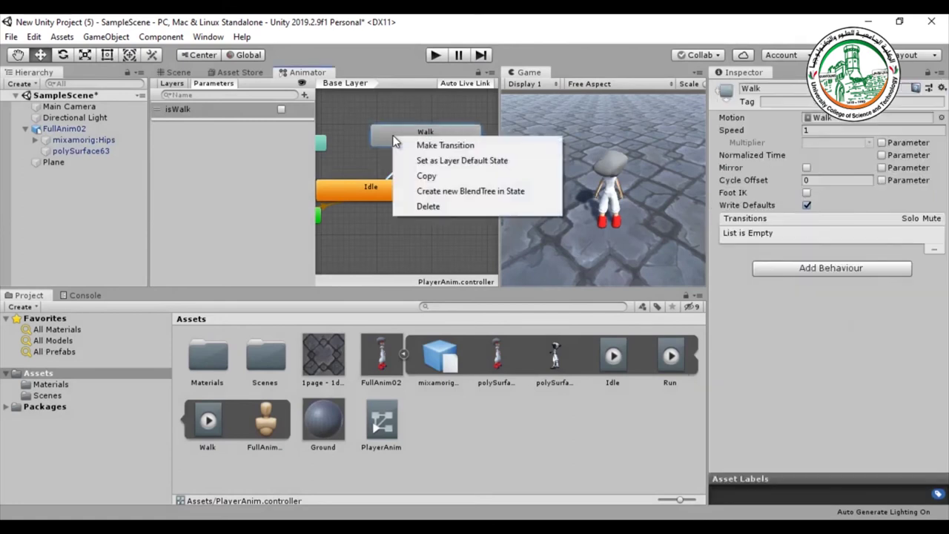
pyautogui.click(412, 146)
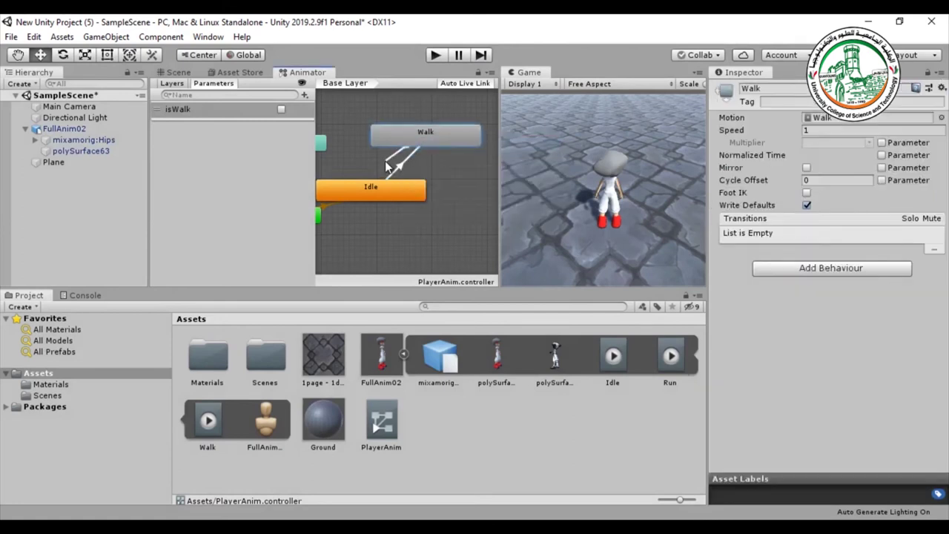
pyautogui.click(371, 186)
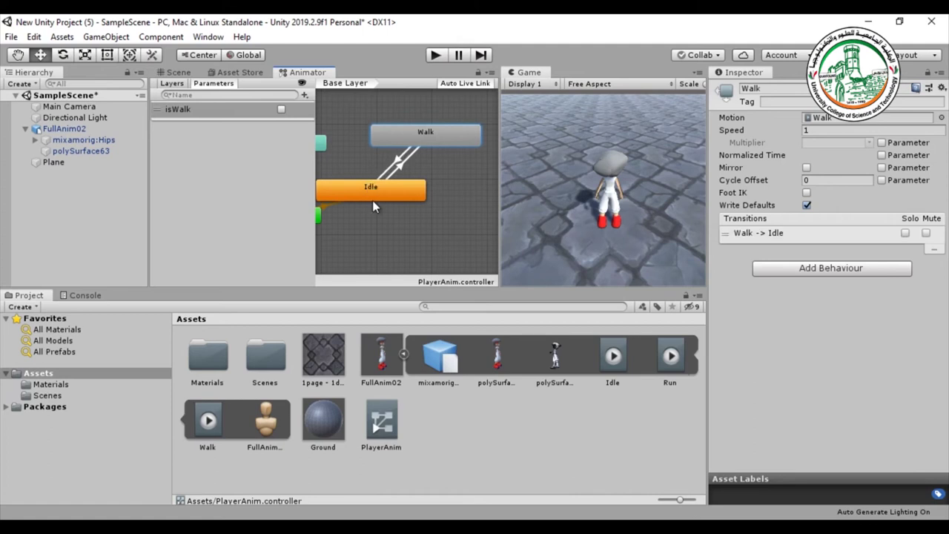
# Add a condition to the Walk to Idle transition requiring isWalk to be false.
pyautogui.click(398, 161)
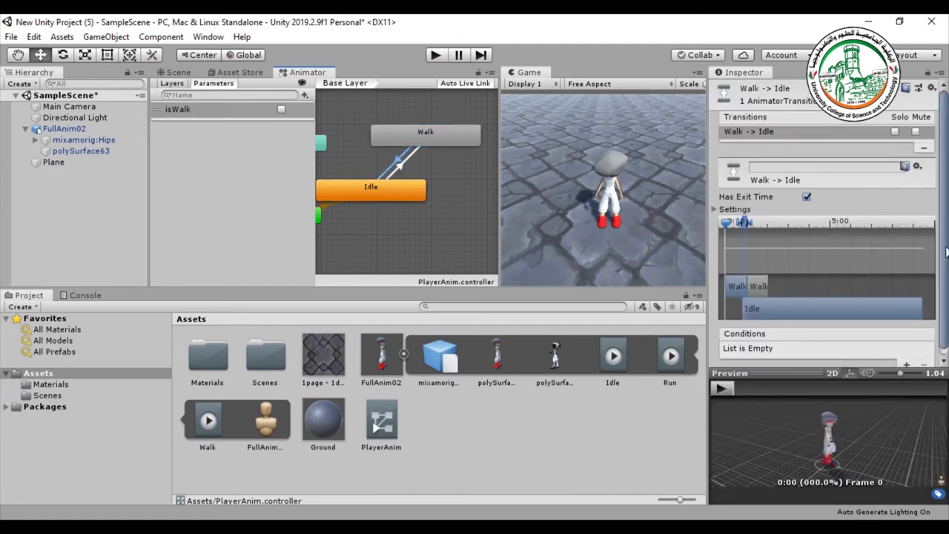
pyautogui.scroll(-1, 945, 251)
pyautogui.click(906, 358)
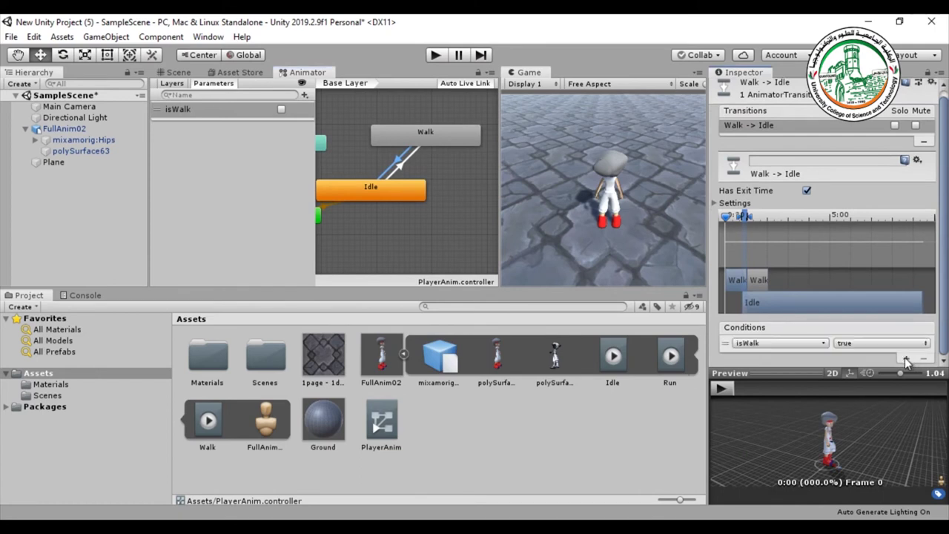
pyautogui.click(864, 343)
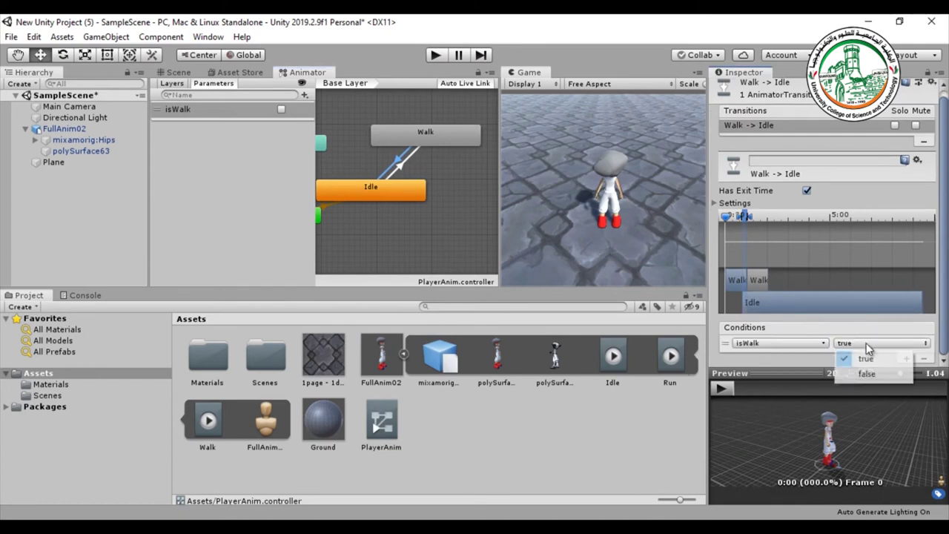
pyautogui.click(867, 373)
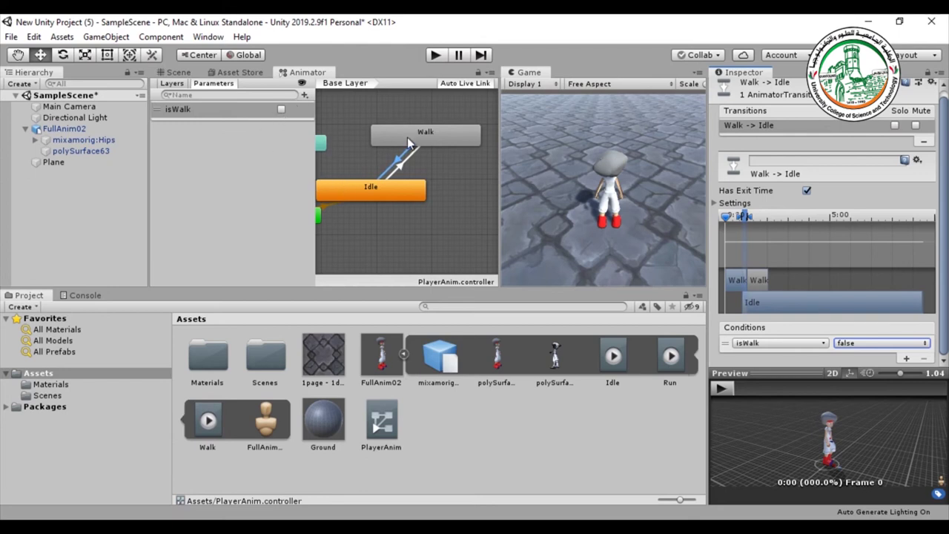
# Play-test the scene, toggling isWalk on, off and on again to check the transitions in both directions.
pyautogui.click(436, 55)
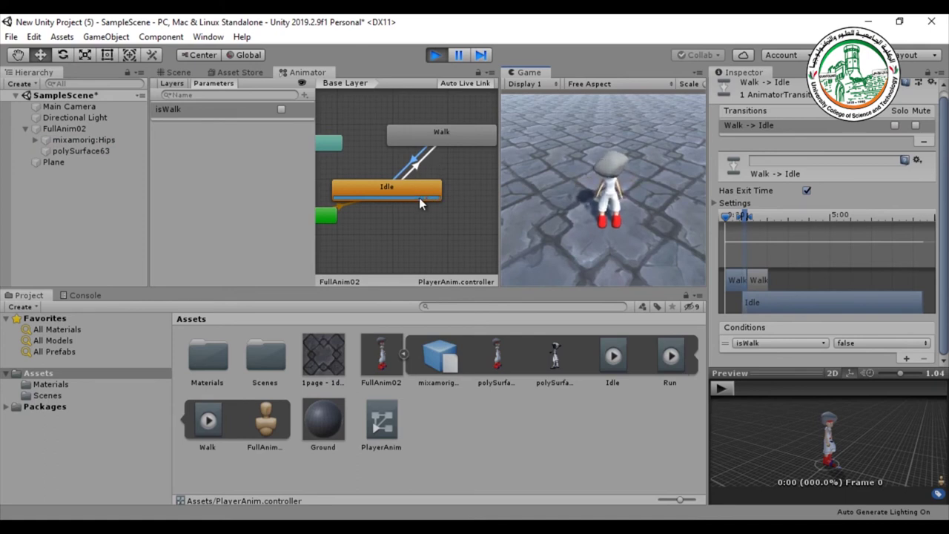
pyautogui.click(281, 109)
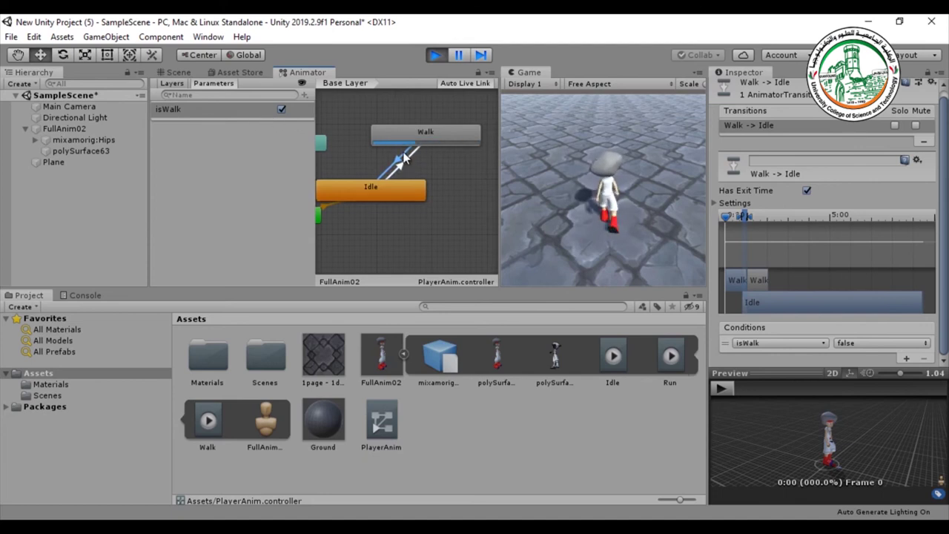
pyautogui.click(281, 110)
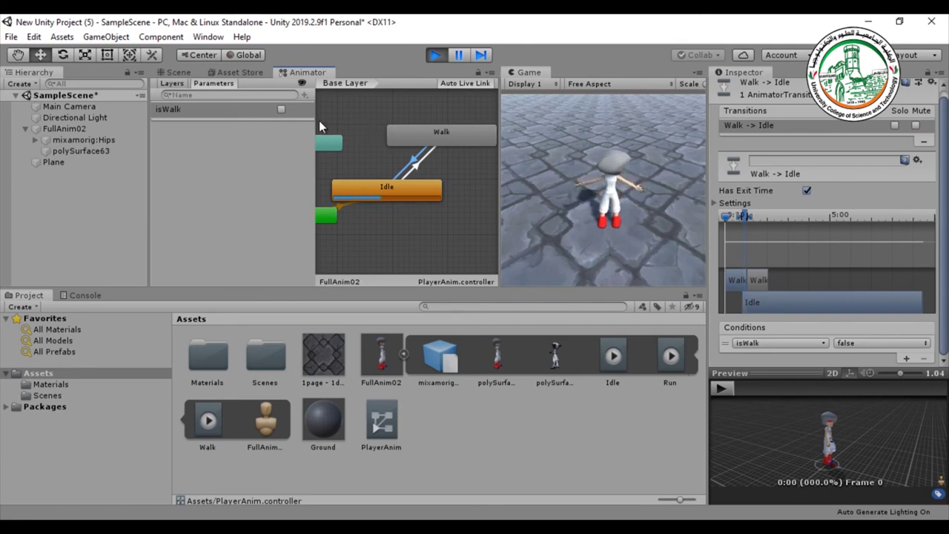
pyautogui.click(281, 109)
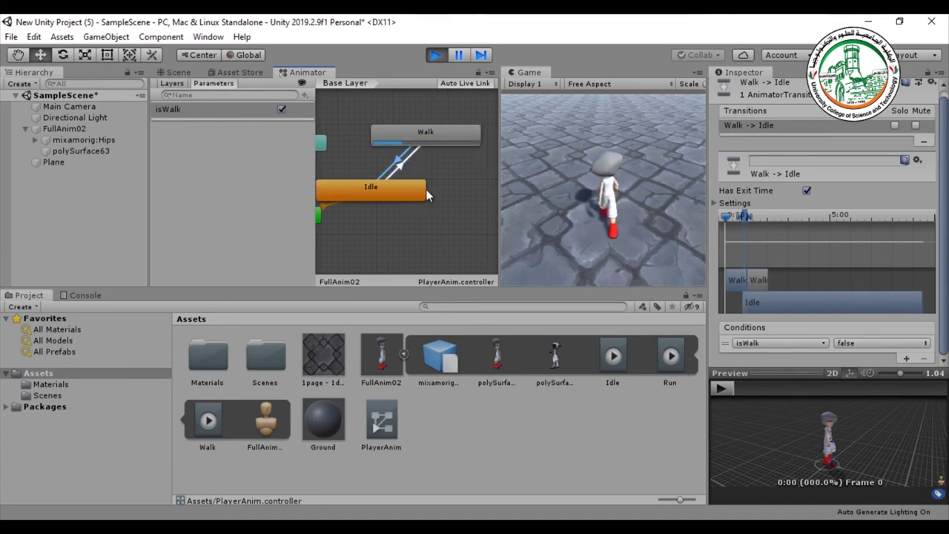
pyautogui.hotkey('ctrl', 'p')
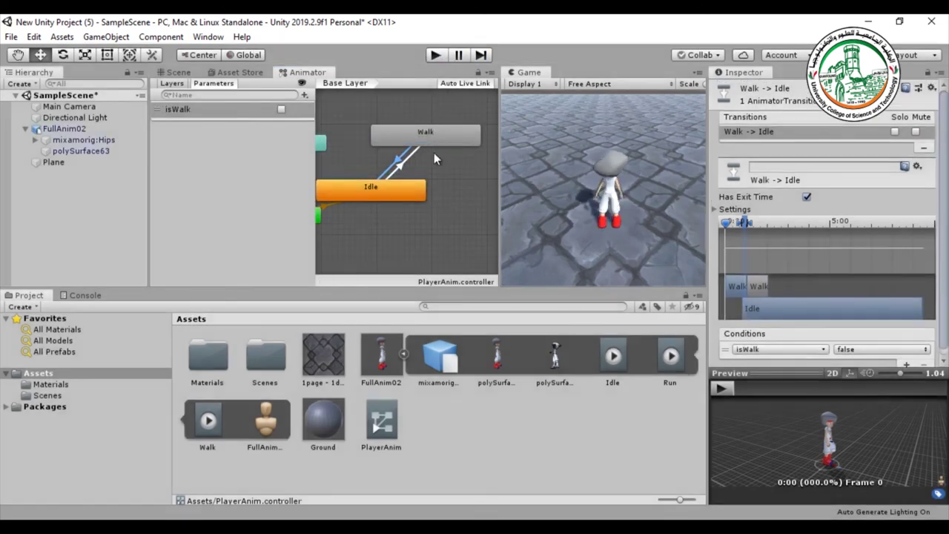
# Disable Has Exit Time on both the Idle to Walk and the Walk to Idle transitions.
pyautogui.click(399, 168)
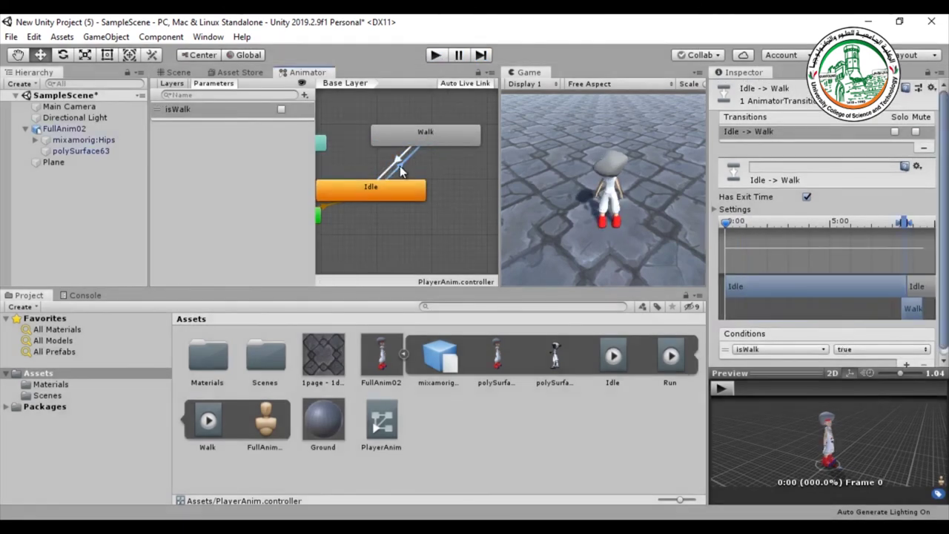
pyautogui.click(807, 197)
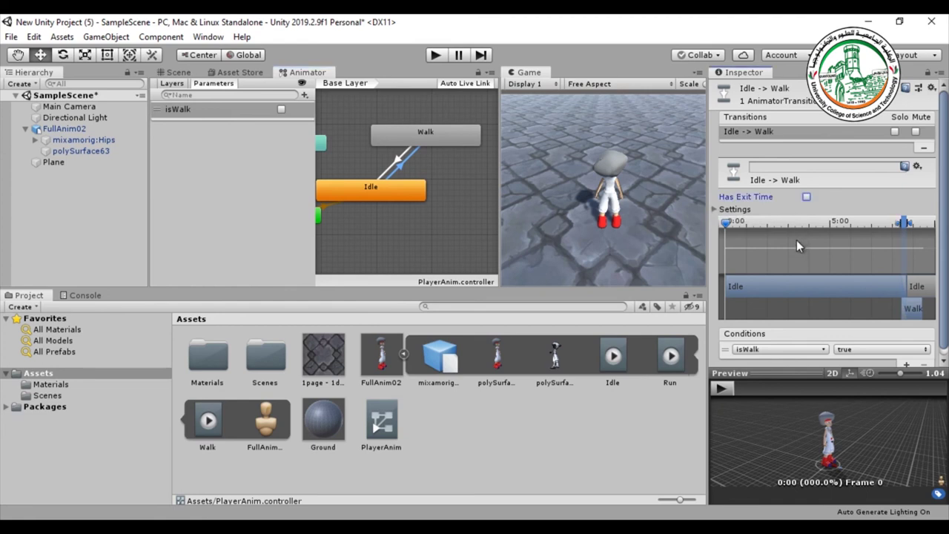
pyautogui.click(398, 160)
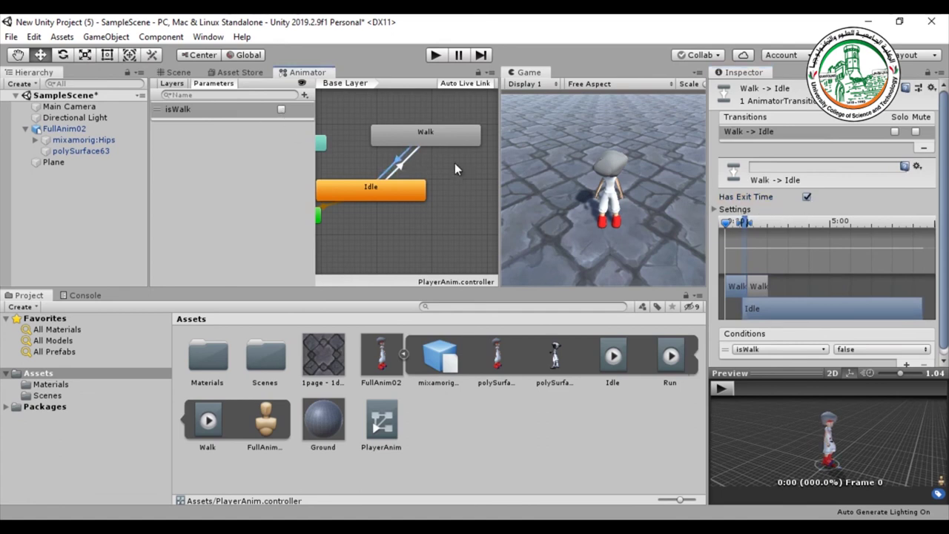
pyautogui.click(807, 196)
# Play-test the scene without exit times, toggling isWalk on and off twice to check how quickly the states switch.
pyautogui.click(434, 56)
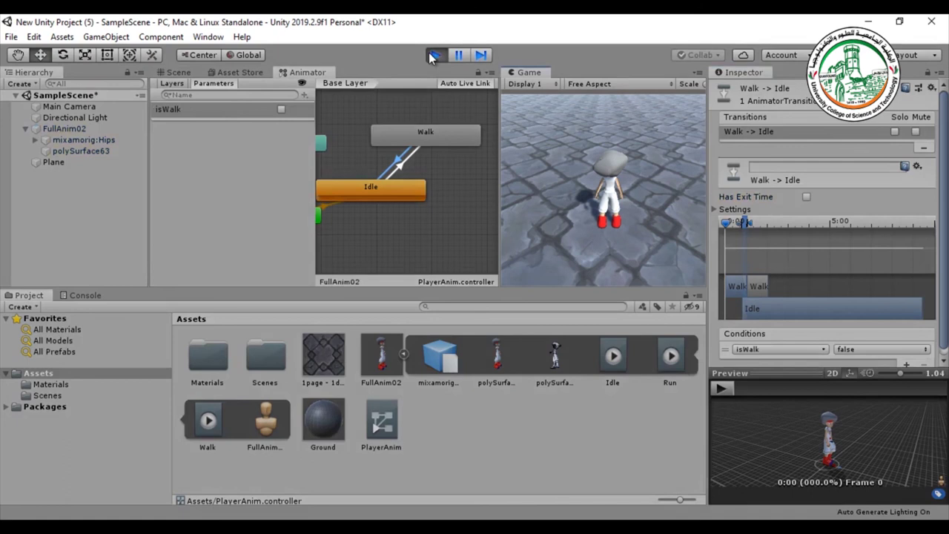
pyautogui.click(281, 109)
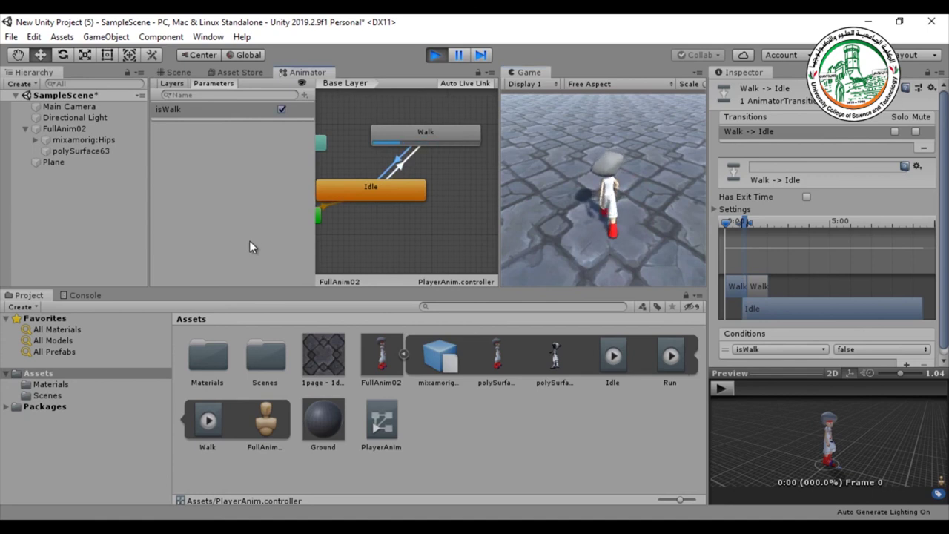
pyautogui.click(281, 110)
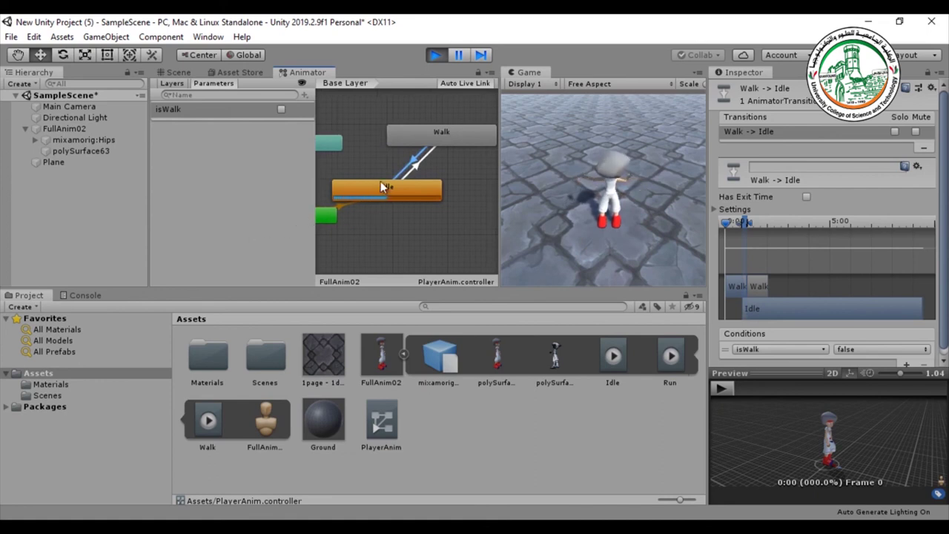
pyautogui.click(281, 110)
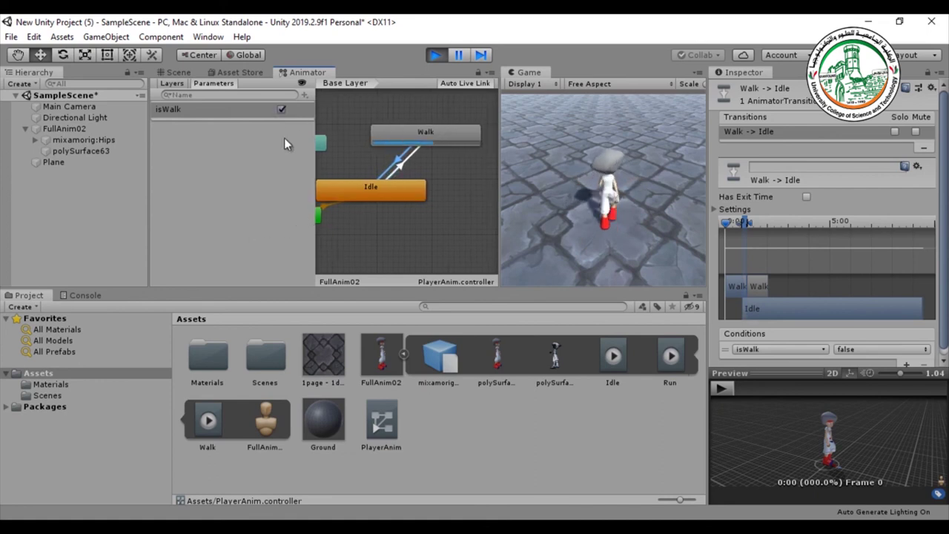
pyautogui.click(281, 110)
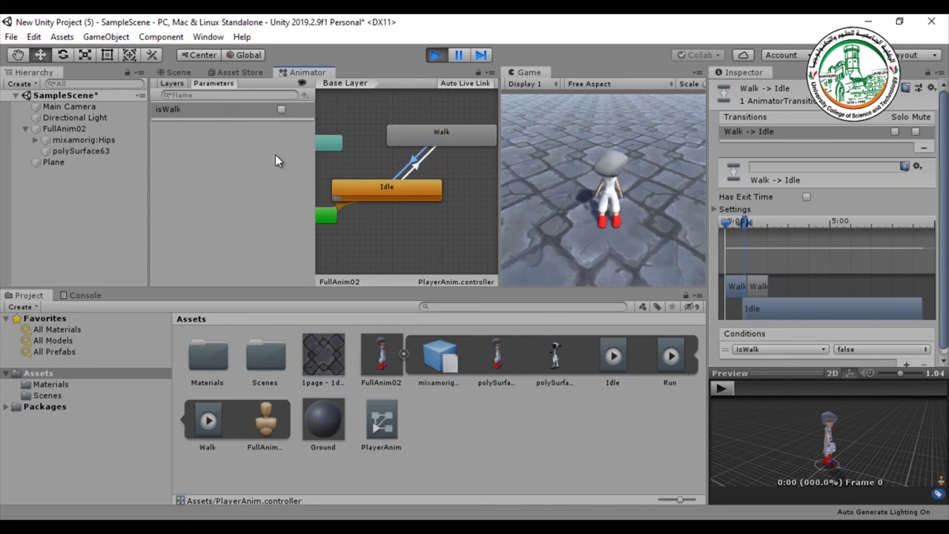
pyautogui.click(436, 56)
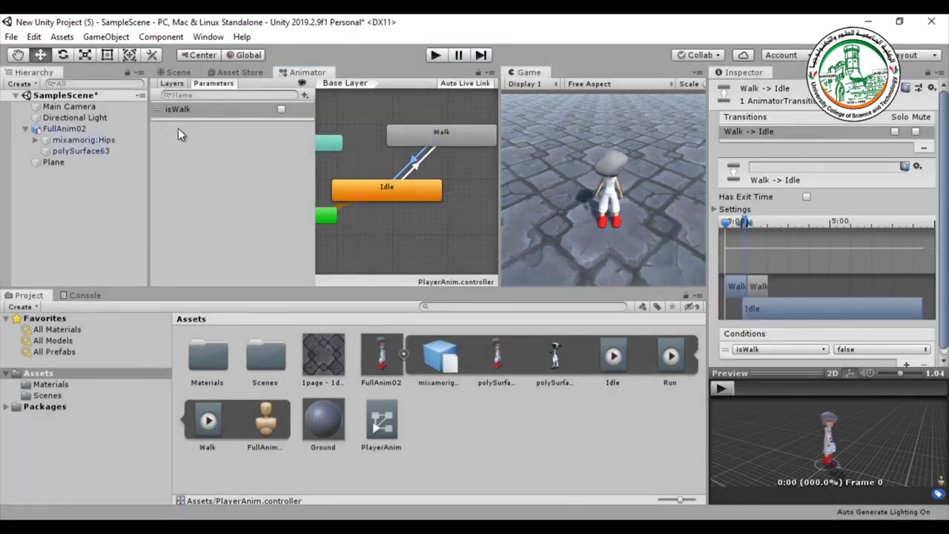